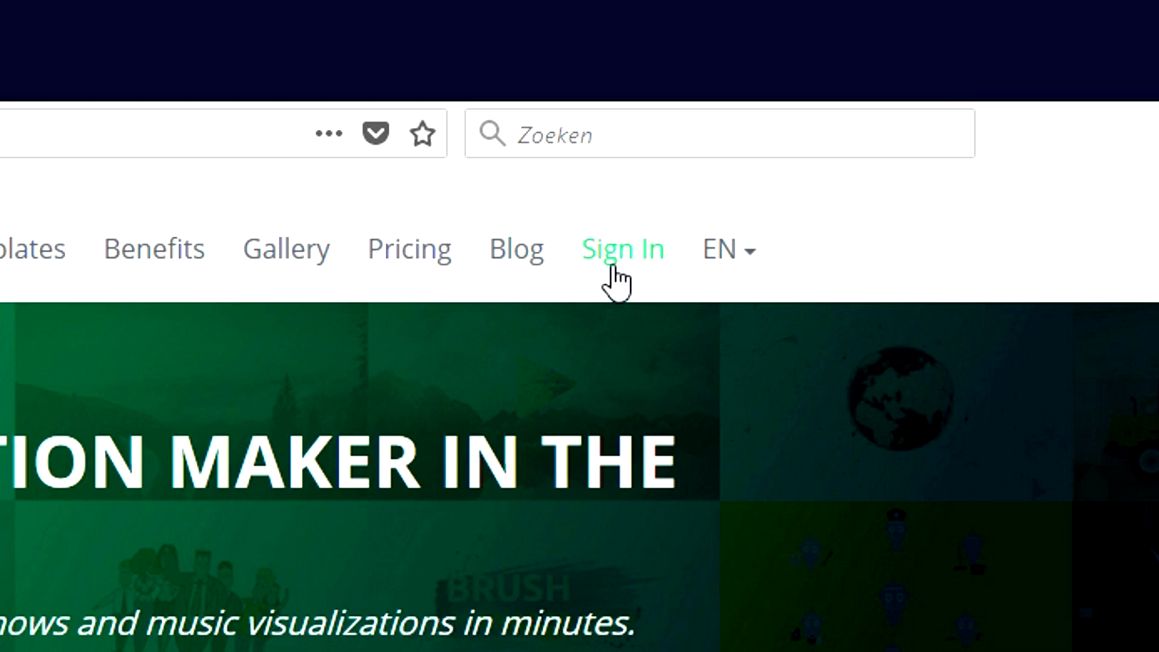
- Sign back in to the Renderforest account to reach the My Videos page
{"action": "left_click", "coordinate": [854, 100]}
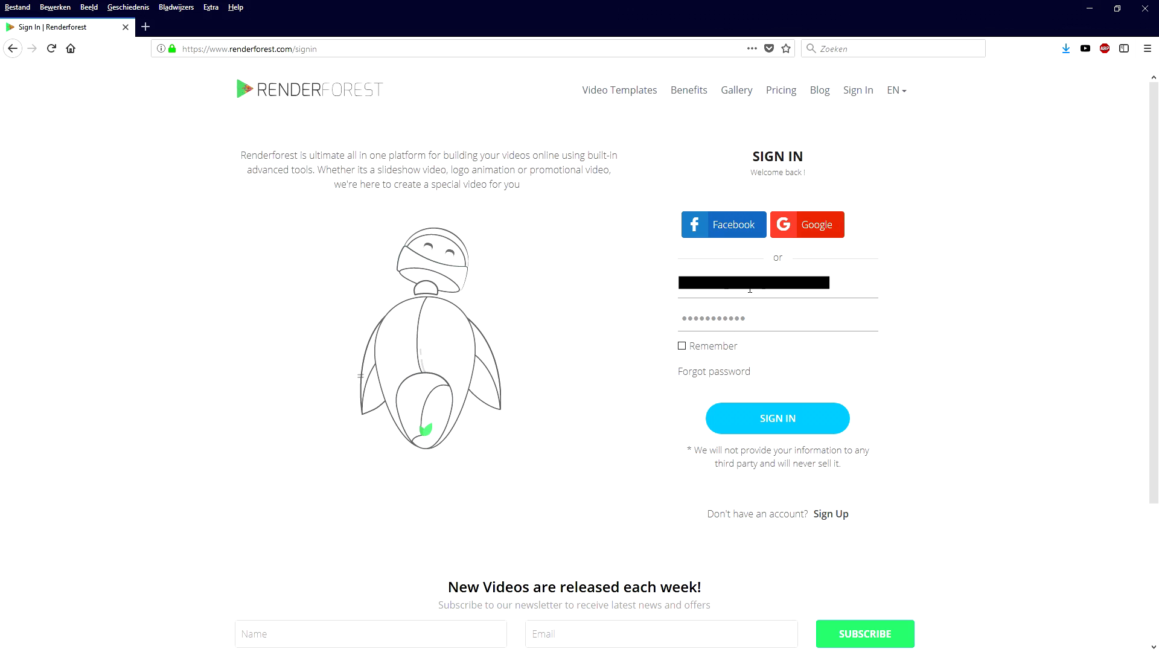
{"action": "left_click", "coordinate": [763, 435]}
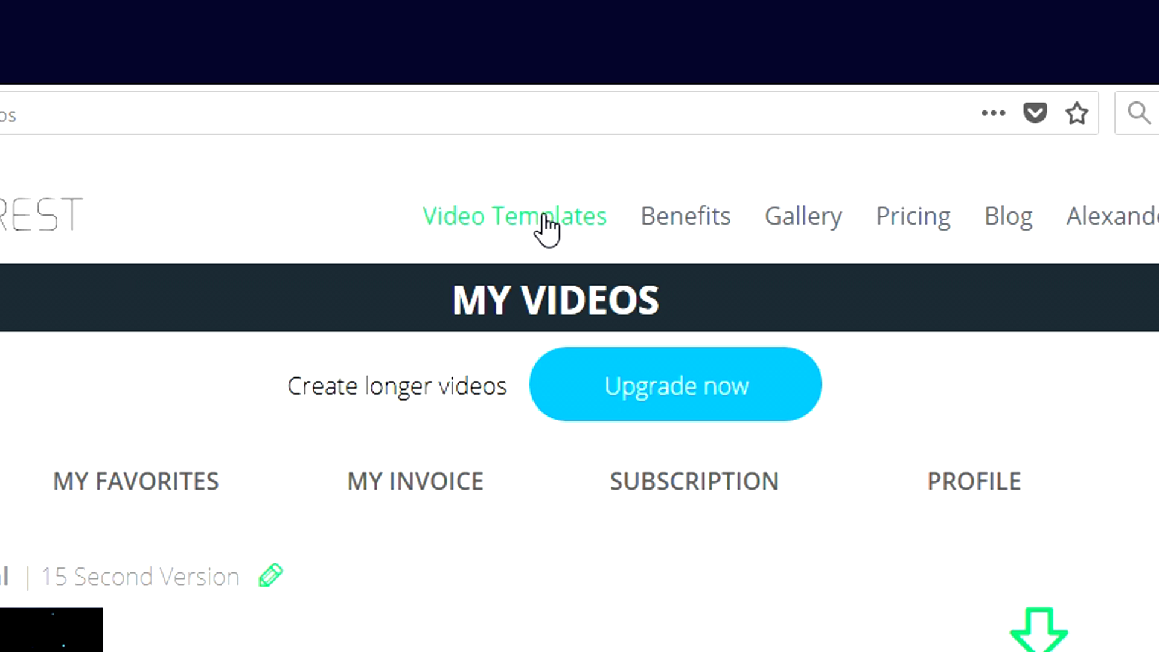
- Open the Starfield Universe Logo Reveal template, preview it, and create a new project from it
{"action": "left_click", "coordinate": [571, 95]}
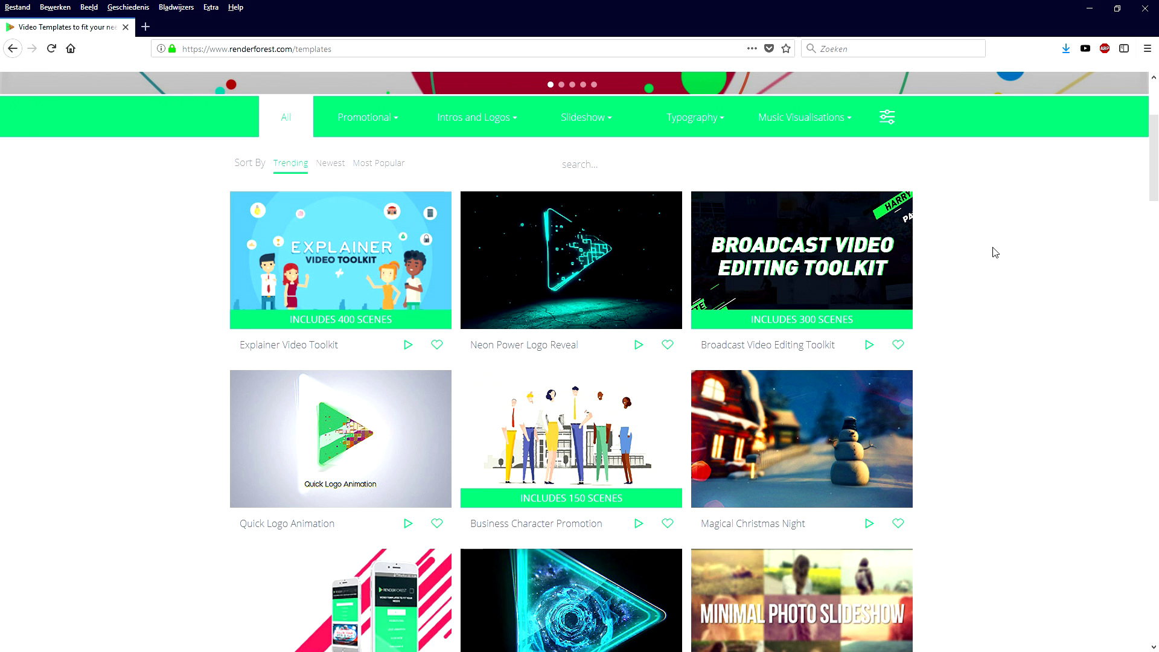
{"action": "scroll", "coordinate": [995, 251], "scroll_direction": "down", "scroll_amount": 8}
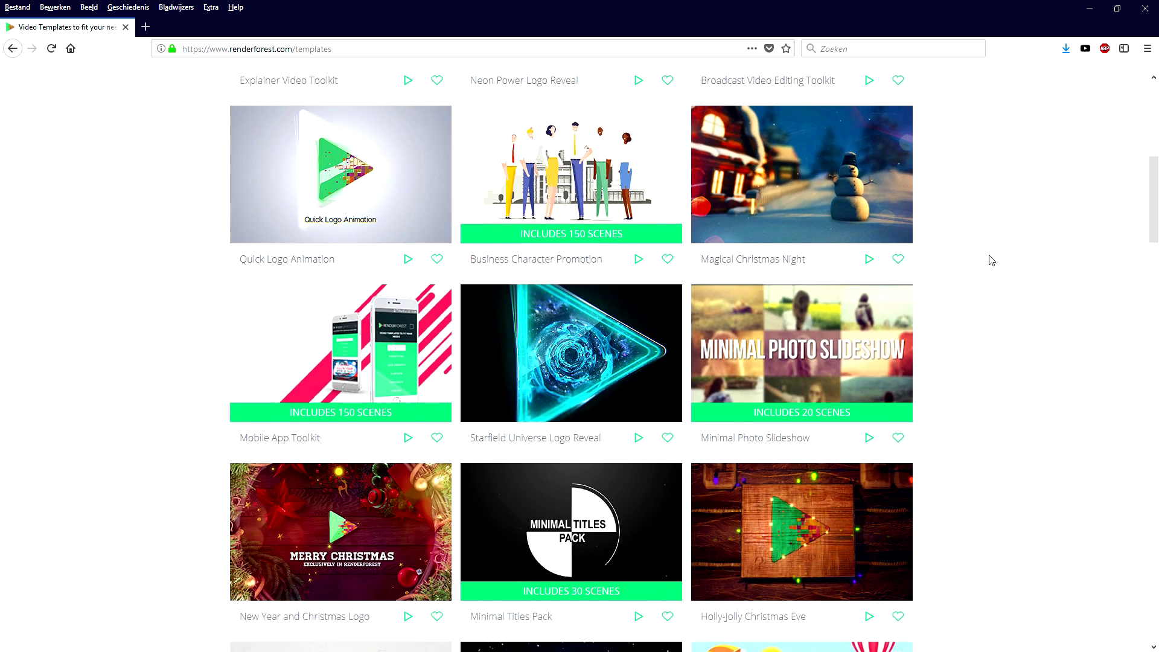
{"action": "scroll", "coordinate": [992, 256], "scroll_direction": "up", "scroll_amount": 2}
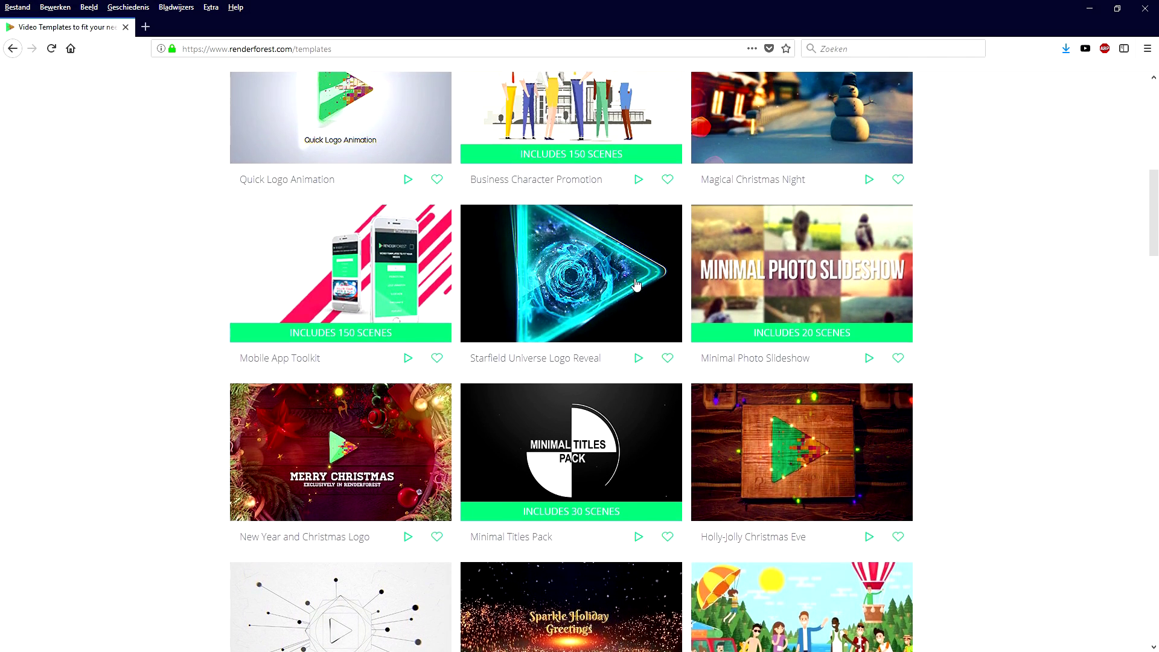
{"action": "left_click", "coordinate": [578, 279]}
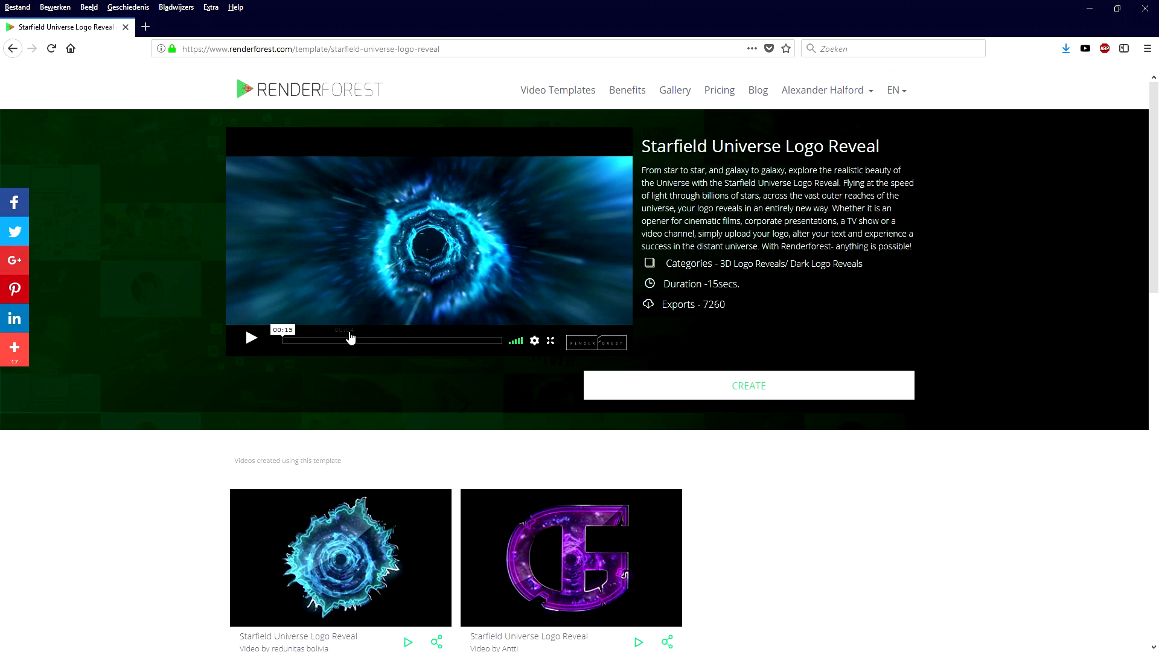
{"action": "left_click", "coordinate": [251, 337]}
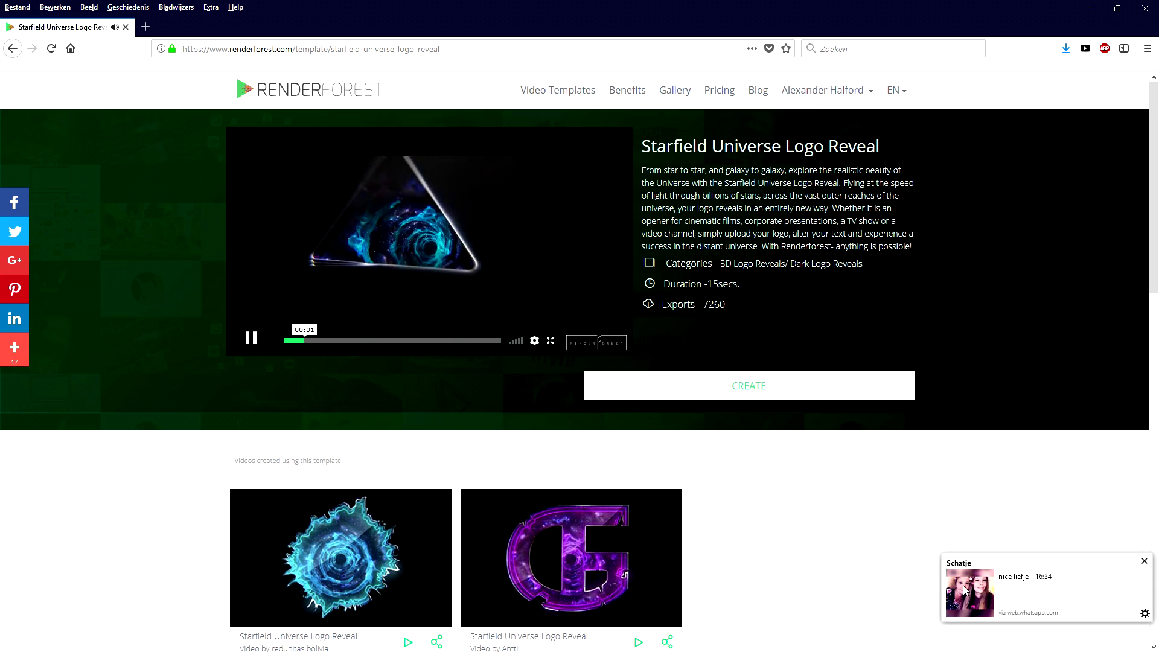
{"action": "mouse_move", "coordinate": [263, 352]}
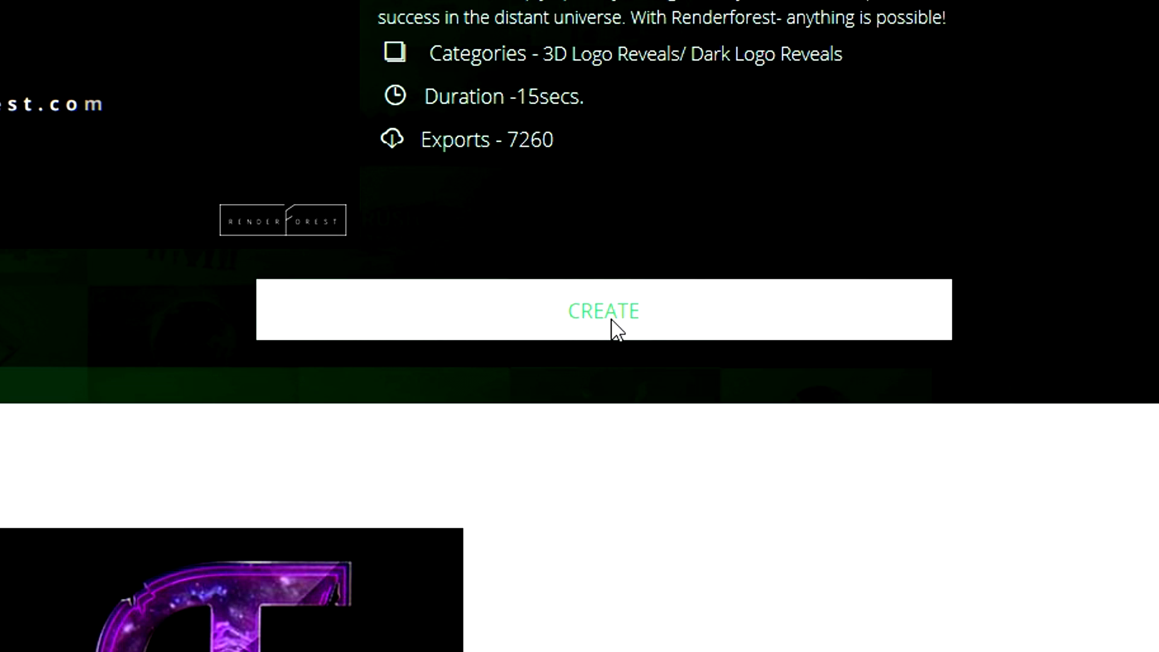
{"action": "left_click", "coordinate": [752, 394]}
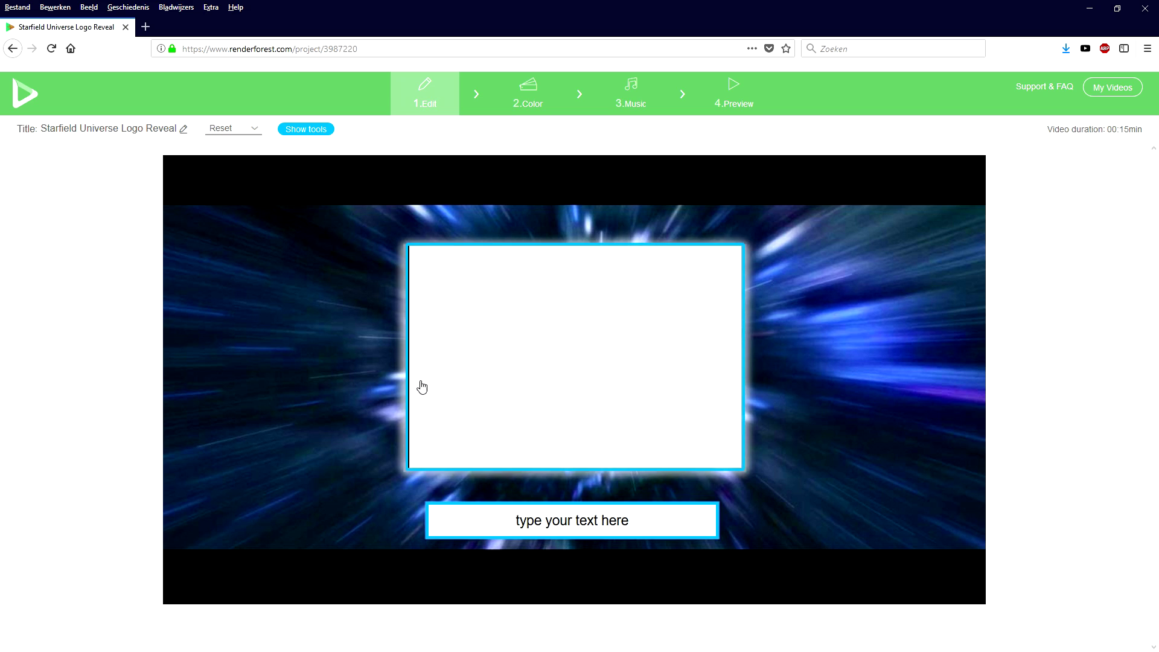
- Change the caption to 'JustAlexHalford', save it, and bring up the logo slot's media chooser
{"action": "left_click", "coordinate": [561, 526]}
{"action": "left_click", "coordinate": [558, 531]}
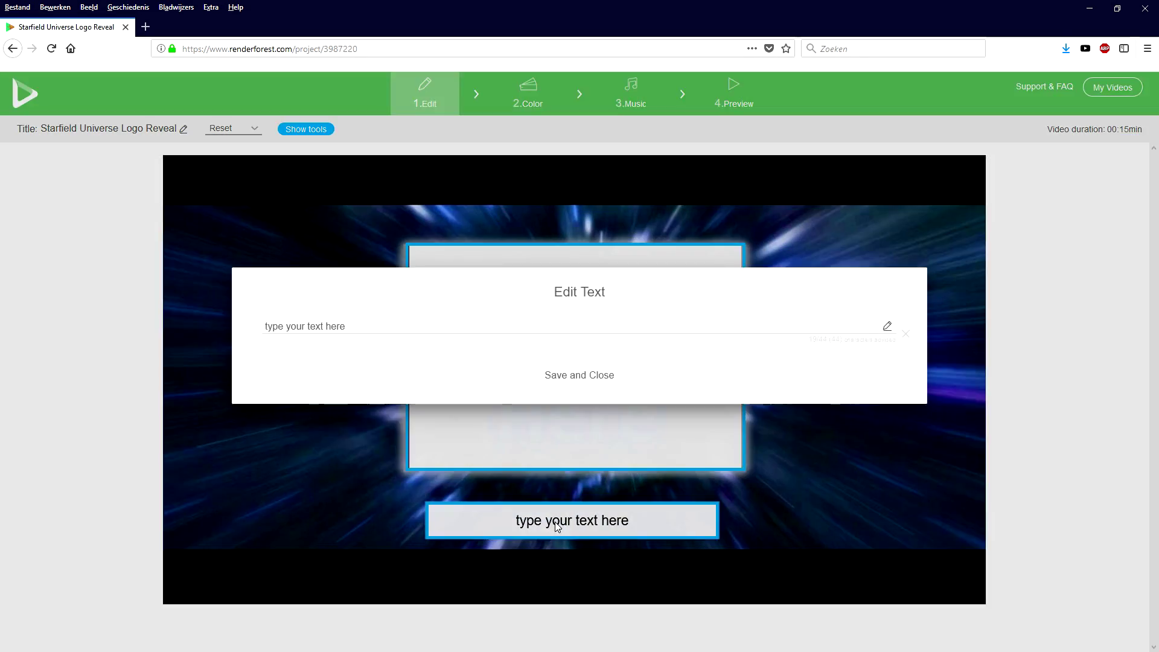
{"action": "triple_click", "coordinate": [349, 355]}
{"action": "type", "text": "JustAlexHalford"}
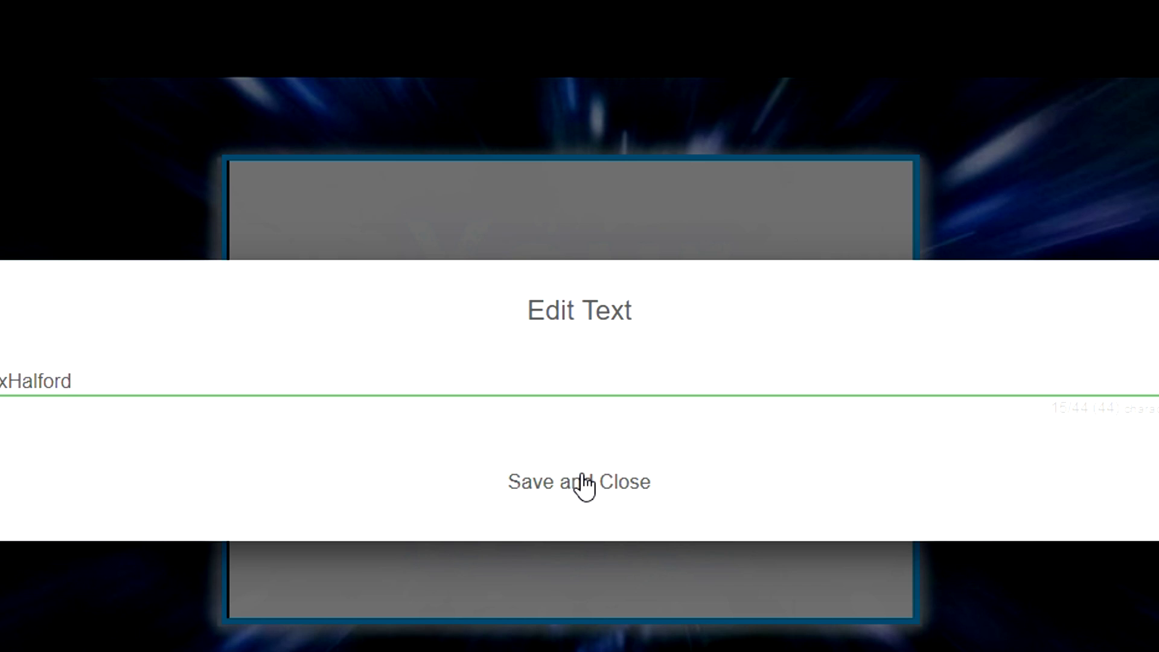
{"action": "left_click", "coordinate": [584, 486]}
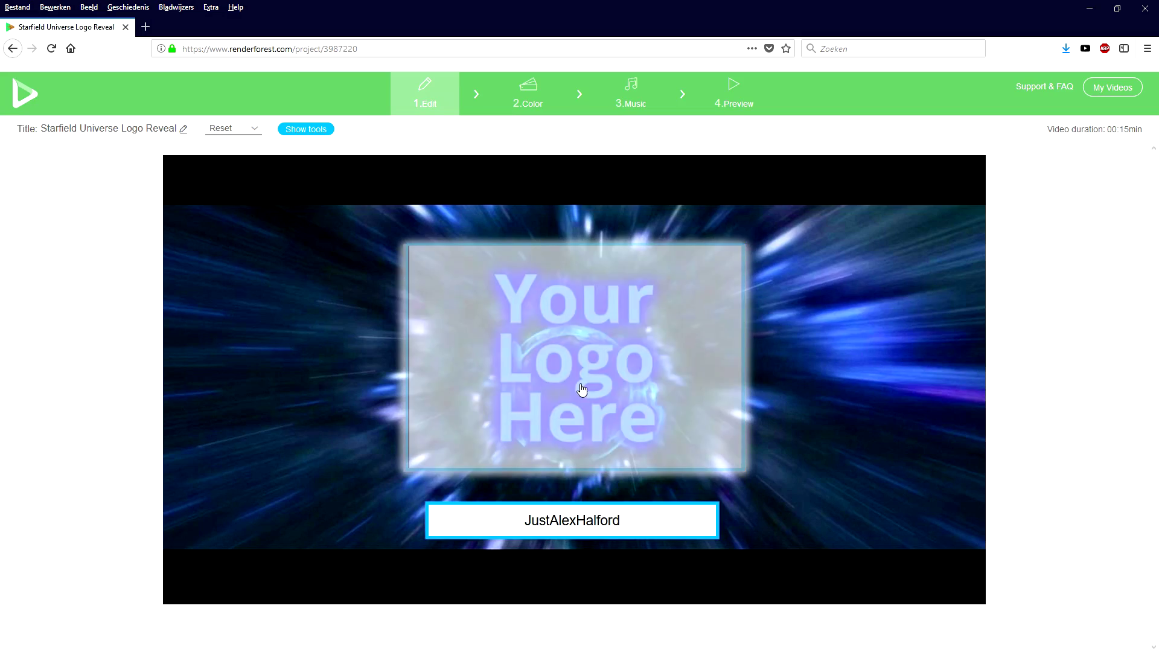
{"action": "left_click", "coordinate": [579, 388]}
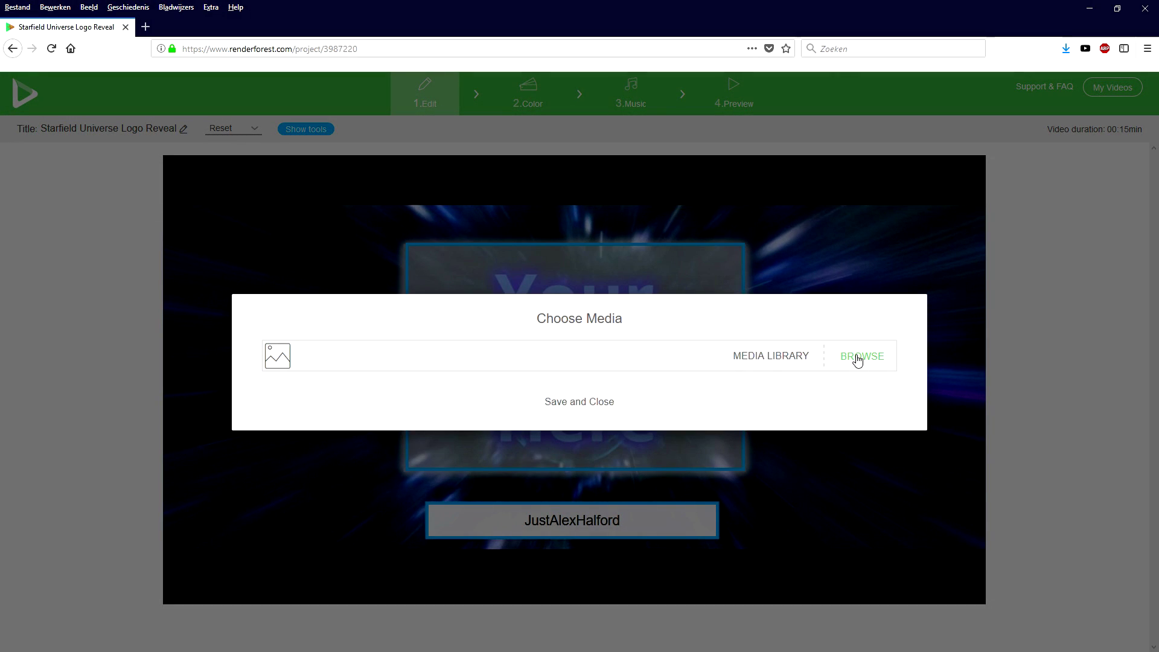
- Pick jah.png from the uploaded images library and confirm it as the intro's logo
{"action": "left_click", "coordinate": [775, 358]}
{"action": "right_click", "coordinate": [416, 136]}
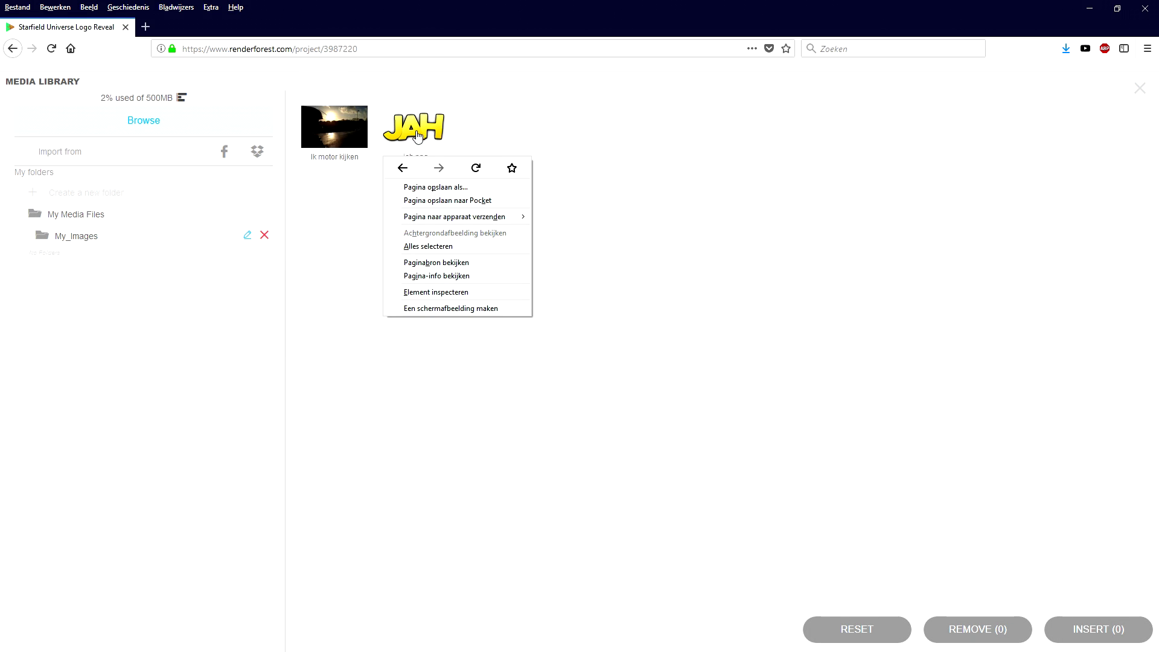
{"action": "left_click", "coordinate": [410, 128]}
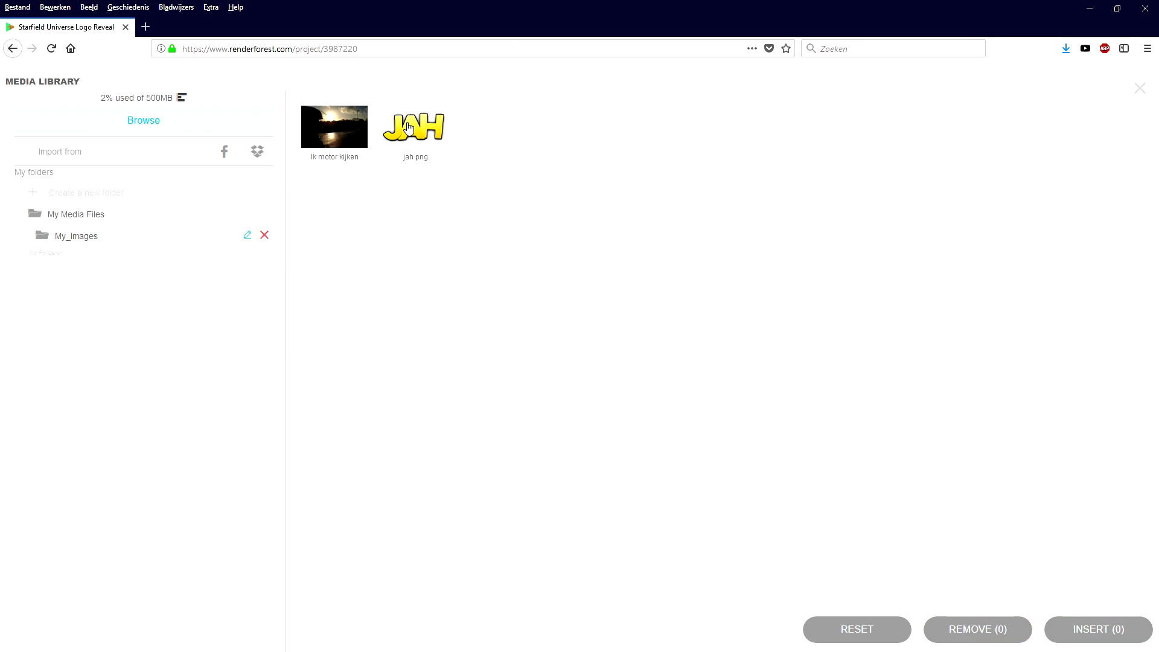
{"action": "left_click", "coordinate": [408, 127]}
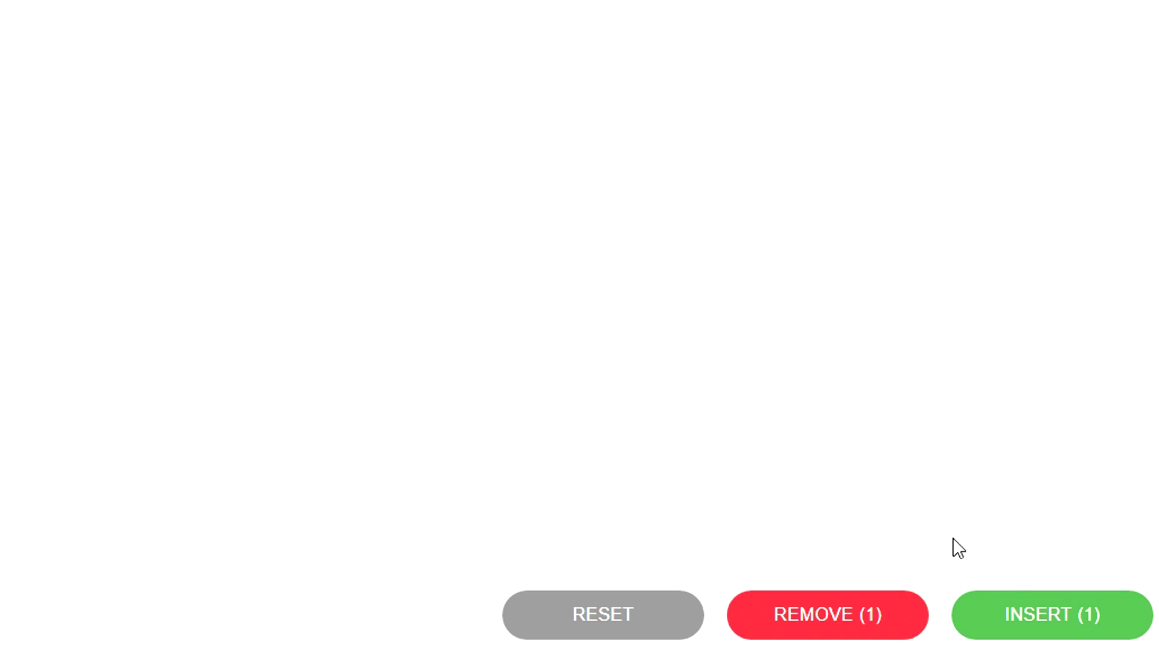
{"action": "left_click", "coordinate": [1028, 610]}
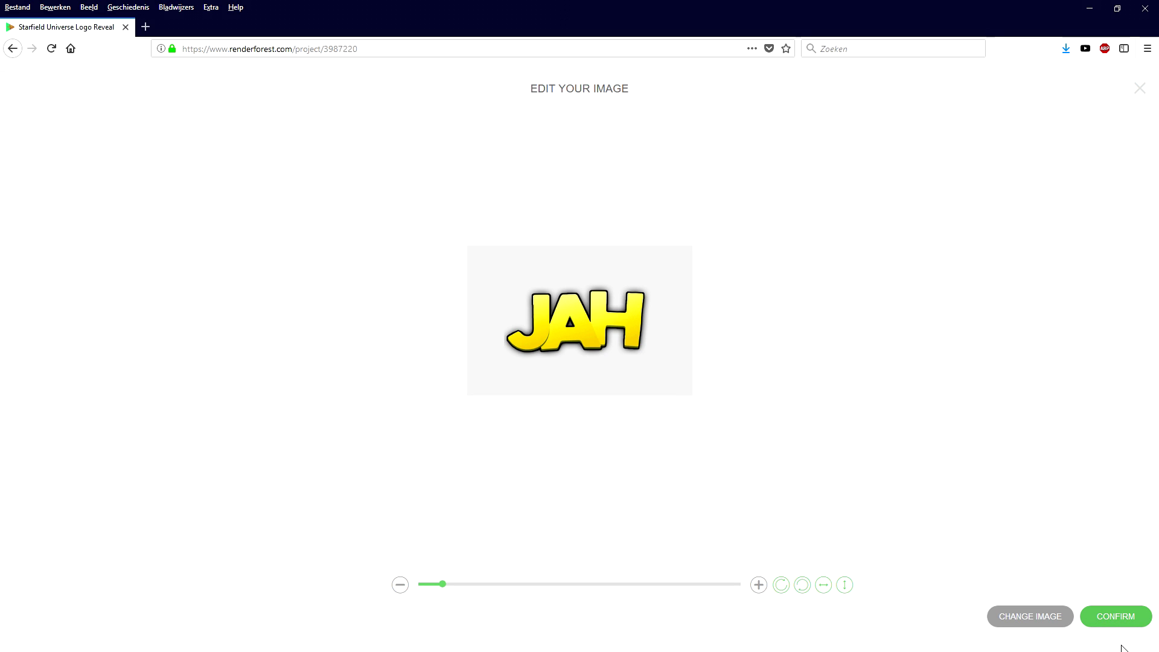
{"action": "left_click", "coordinate": [1118, 625]}
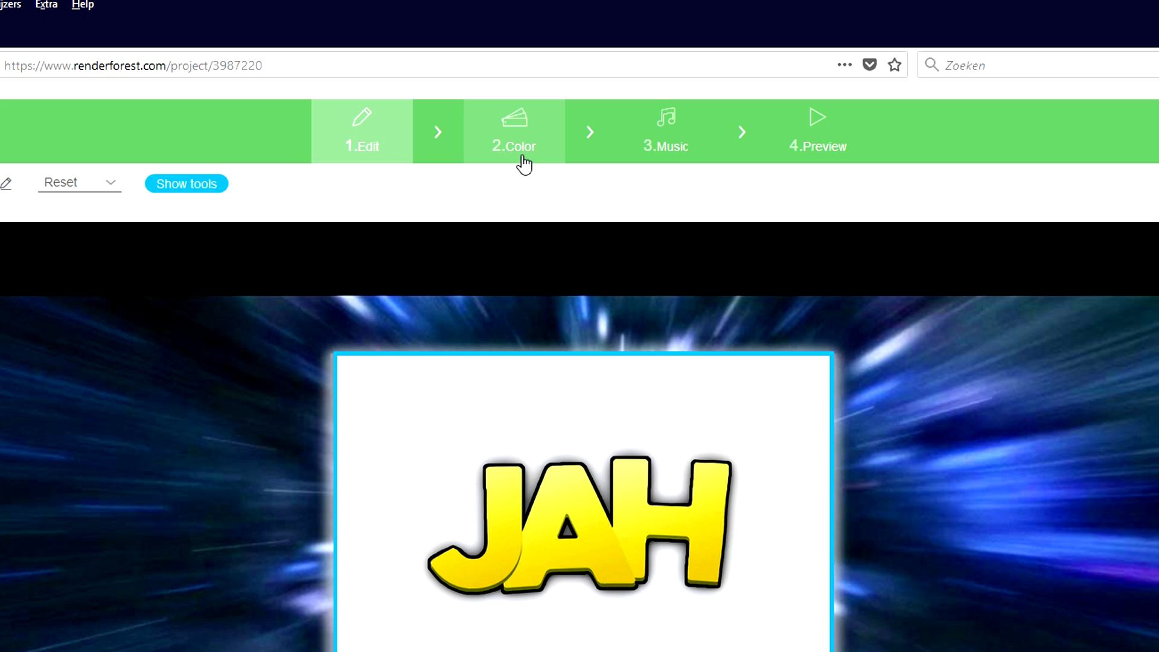
- Move past the Color step to the Music step listing 15-second logo tracks
{"action": "left_click", "coordinate": [532, 113]}
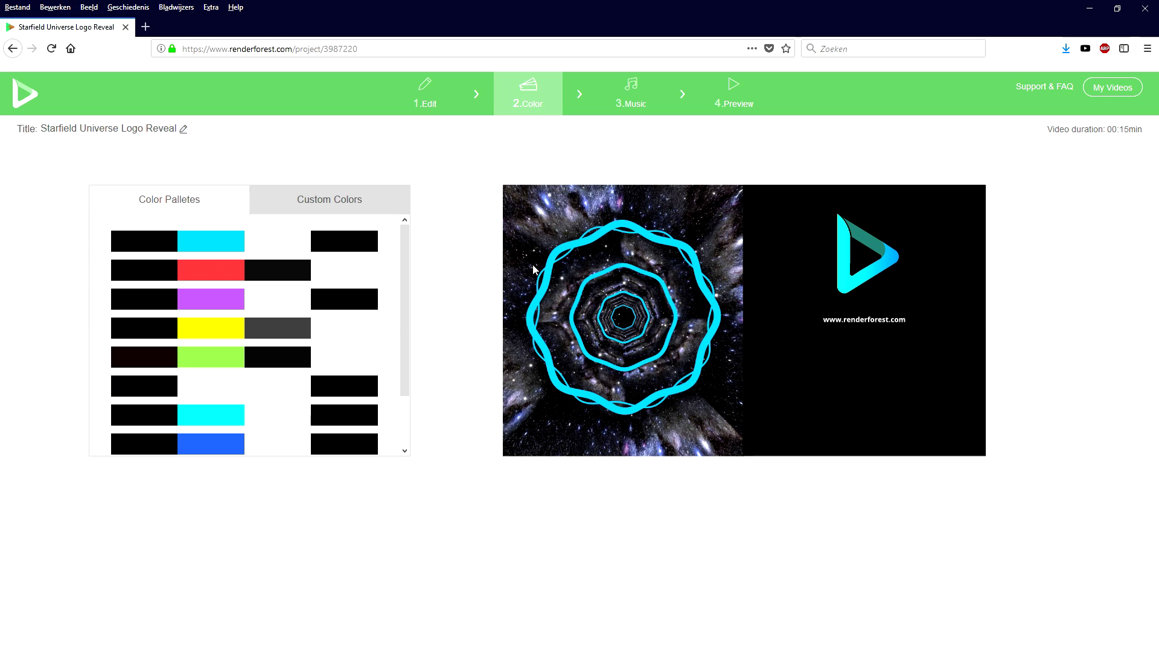
{"action": "left_click", "coordinate": [639, 103]}
{"action": "scroll", "coordinate": [536, 326], "scroll_direction": "down", "scroll_amount": 3}
{"action": "scroll", "coordinate": [484, 341], "scroll_direction": "up", "scroll_amount": 3}
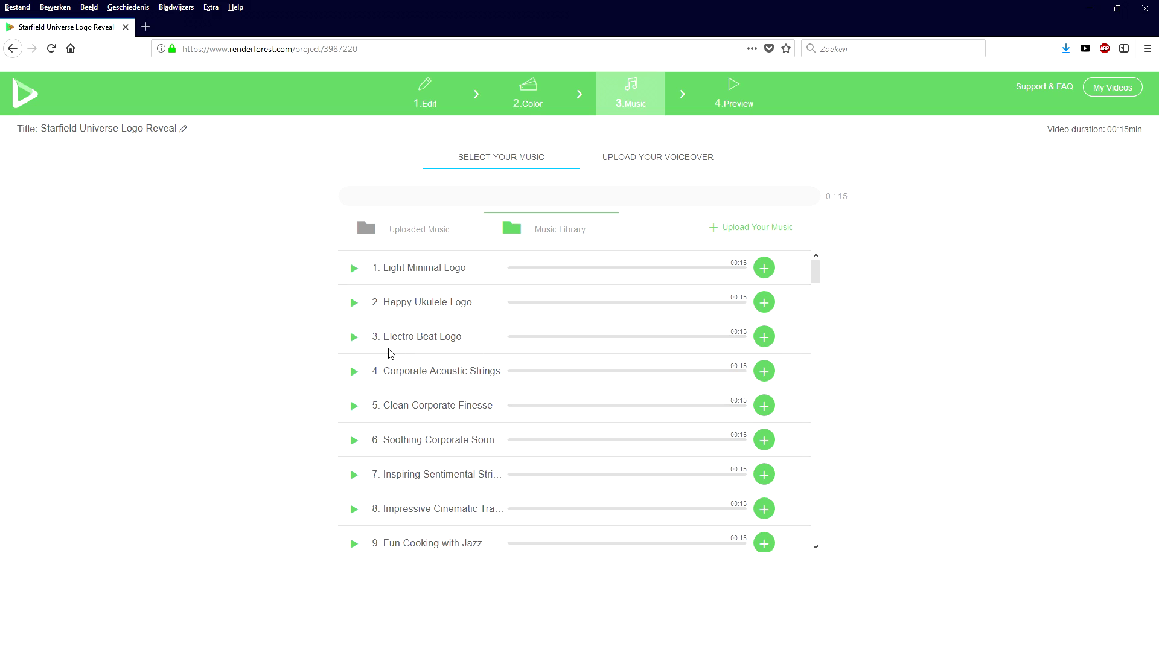
- Audition the Electro Beat Logo and Bright Chords tracks
{"action": "left_click", "coordinate": [354, 342]}
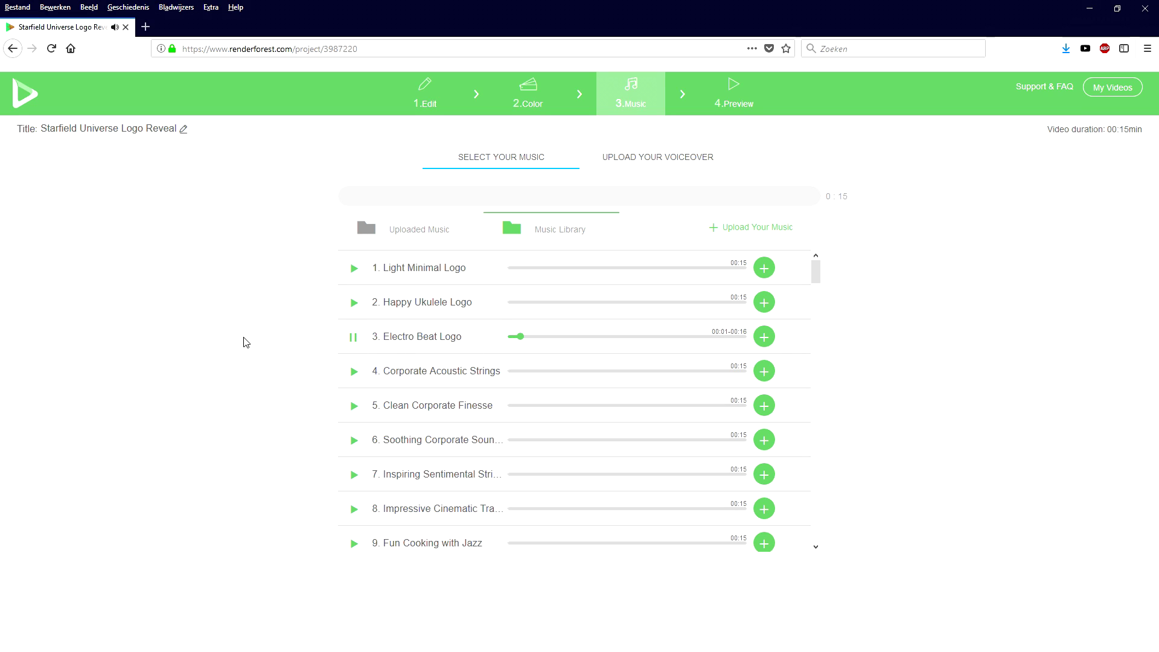
{"action": "left_click", "coordinate": [355, 368]}
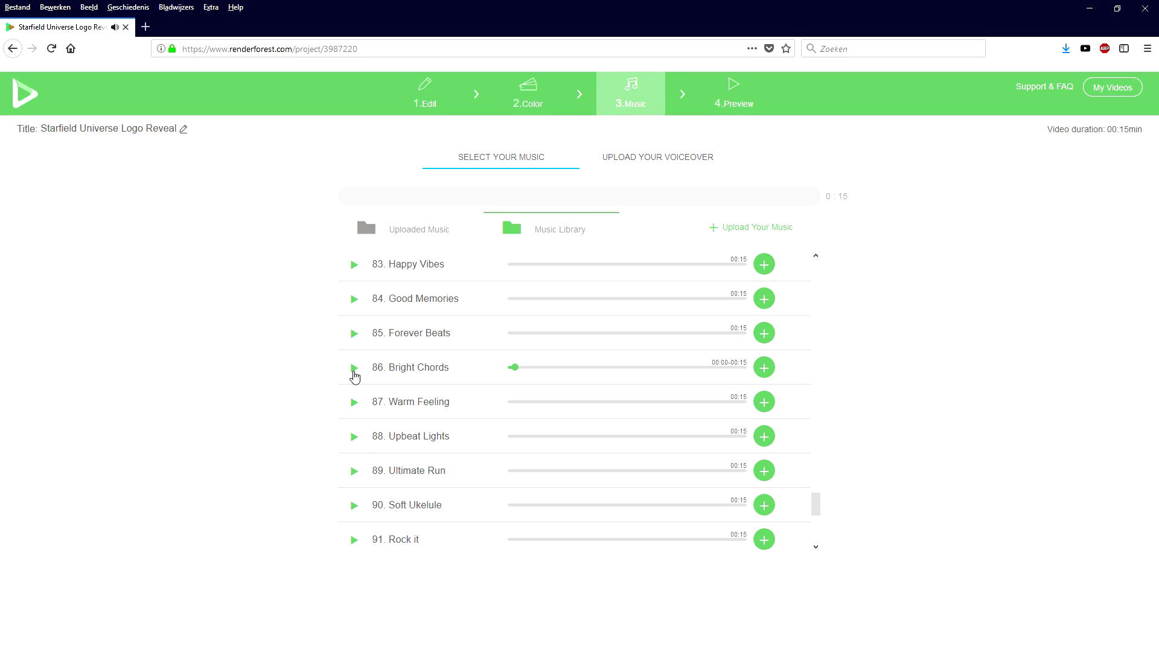
{"action": "scroll", "coordinate": [489, 396], "scroll_direction": "down", "scroll_amount": 5}
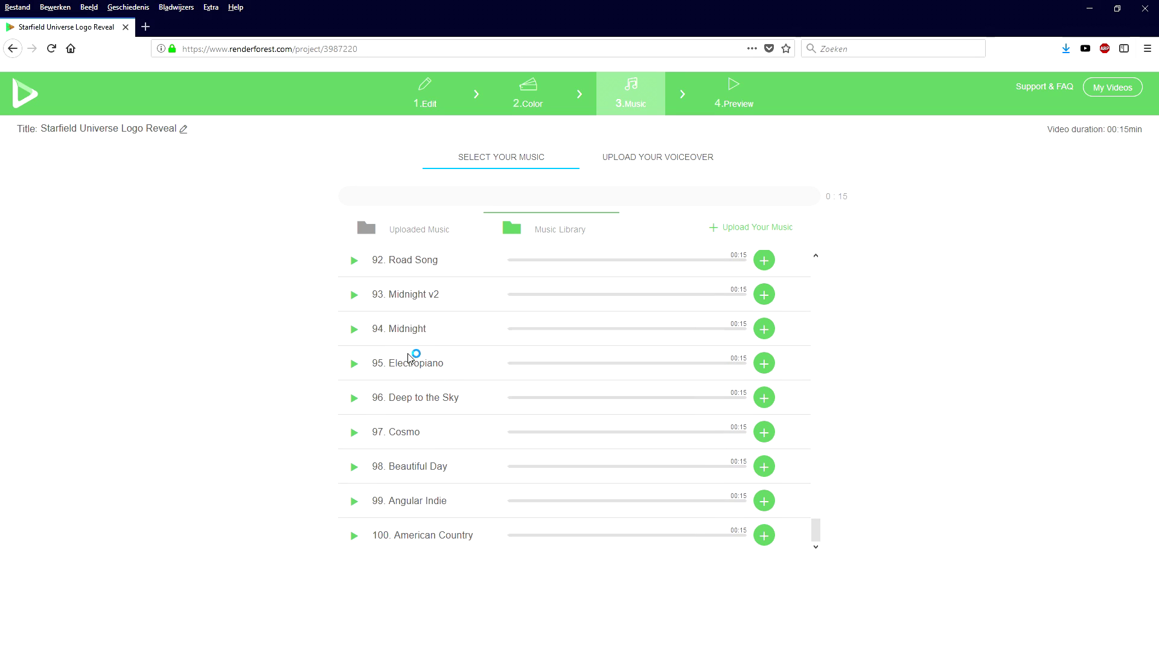
- Audition Midnight, set it as the intro's music, and go to the Preview step
{"action": "left_click", "coordinate": [354, 333]}
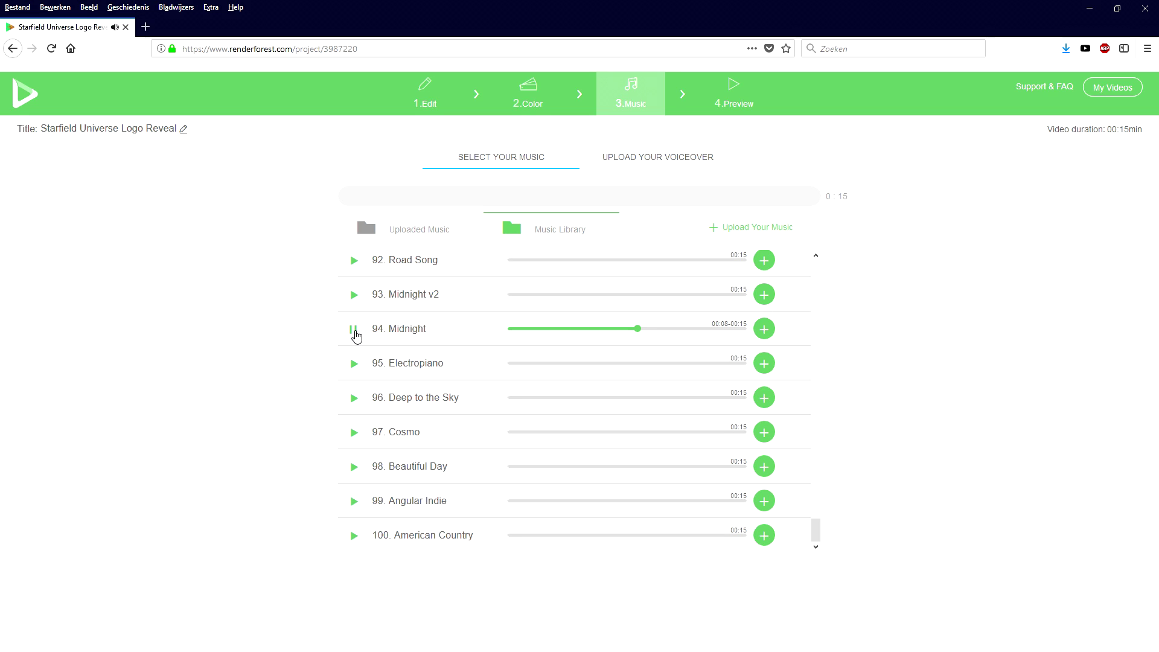
{"action": "left_click", "coordinate": [355, 331]}
{"action": "left_click", "coordinate": [764, 329]}
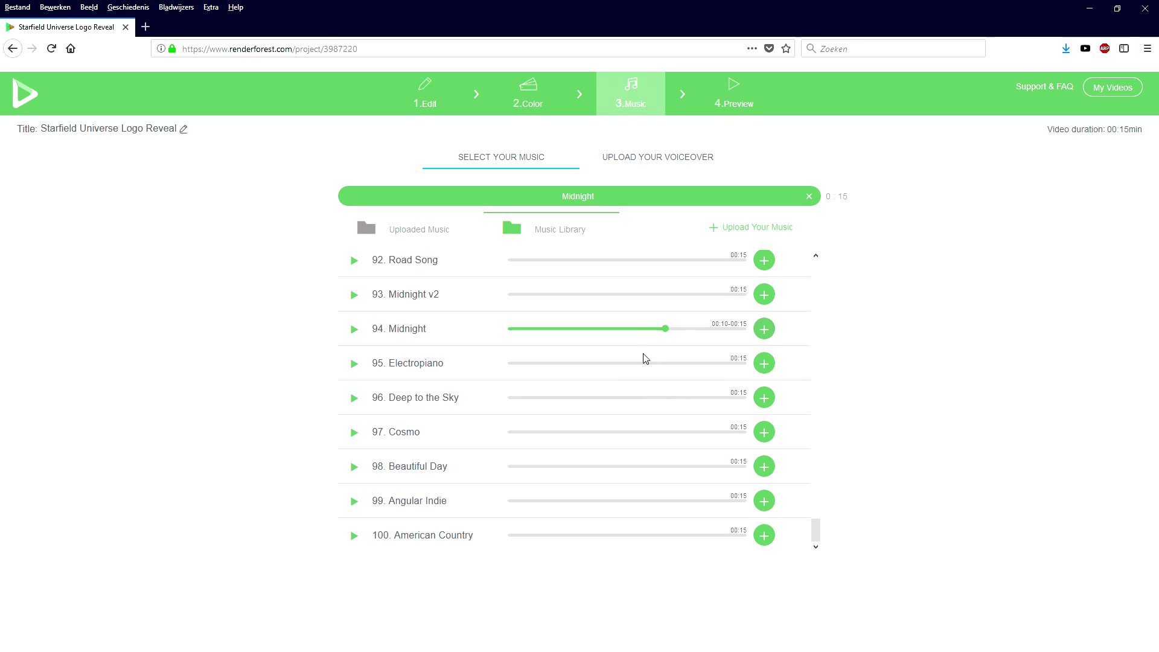
{"action": "left_click", "coordinate": [734, 94]}
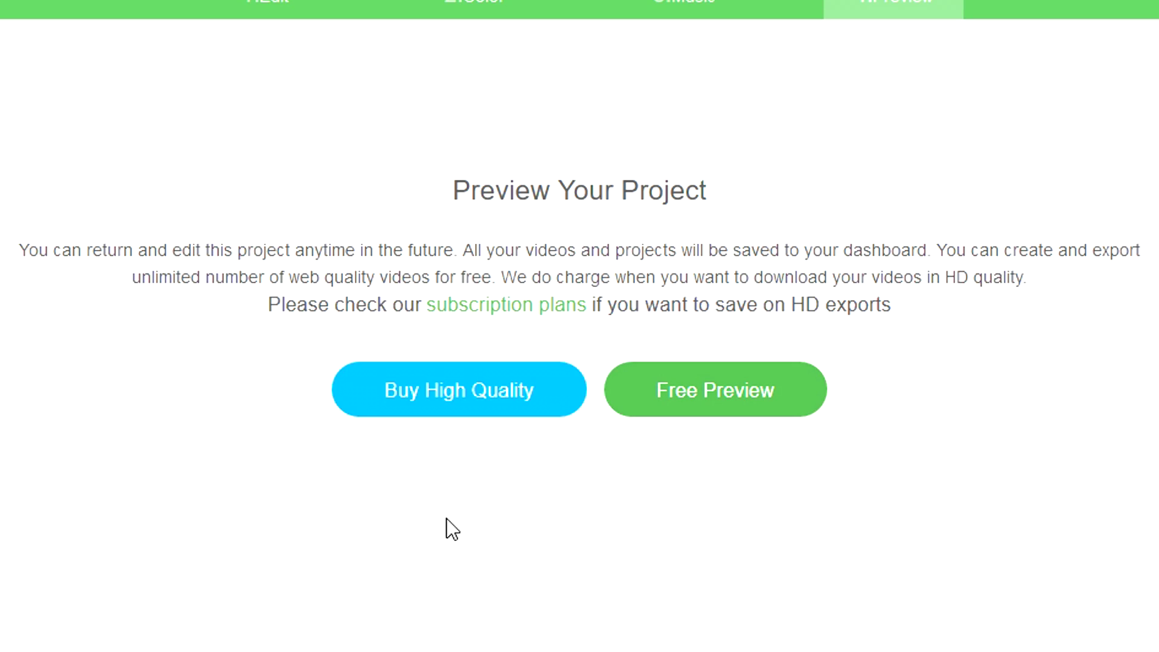
- Choose Buy High Quality to see the Low, High and Highest export prices
{"action": "left_click", "coordinate": [432, 406]}
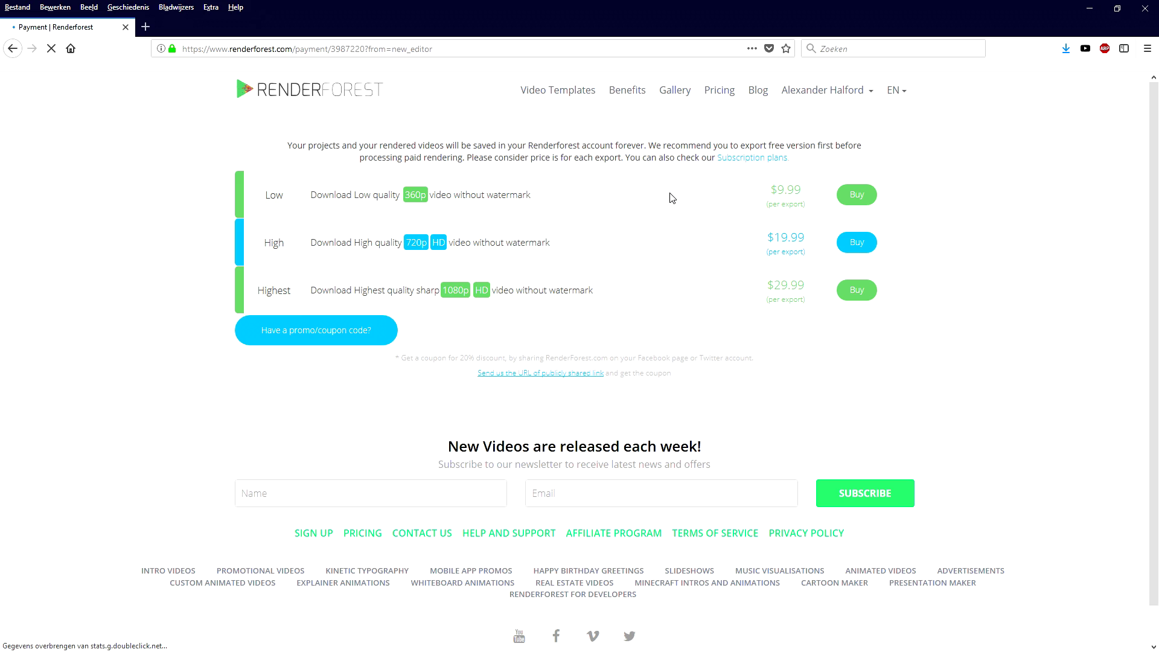
- Open the coupon code form and select 1080p as the coupon's download quality
{"action": "left_click_drag", "start_coordinate": [759, 193], "coordinate": [816, 189]}
{"action": "left_click", "coordinate": [634, 193]}
{"action": "left_click", "coordinate": [367, 341]}
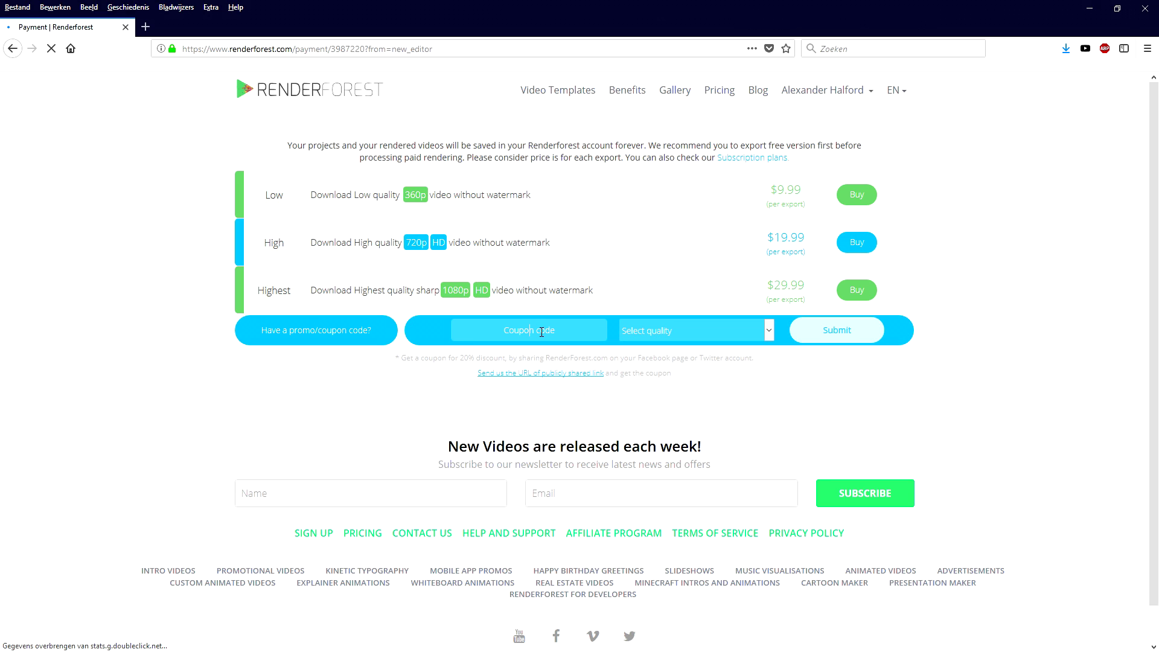
{"action": "left_click", "coordinate": [664, 335]}
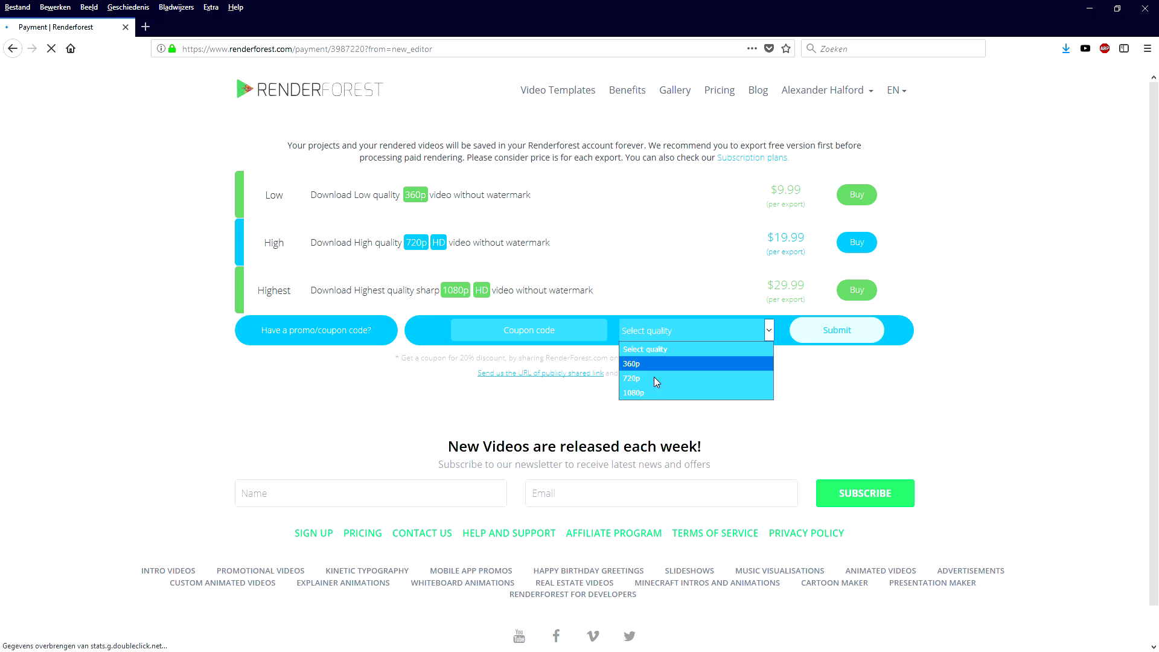
{"action": "left_click", "coordinate": [653, 395]}
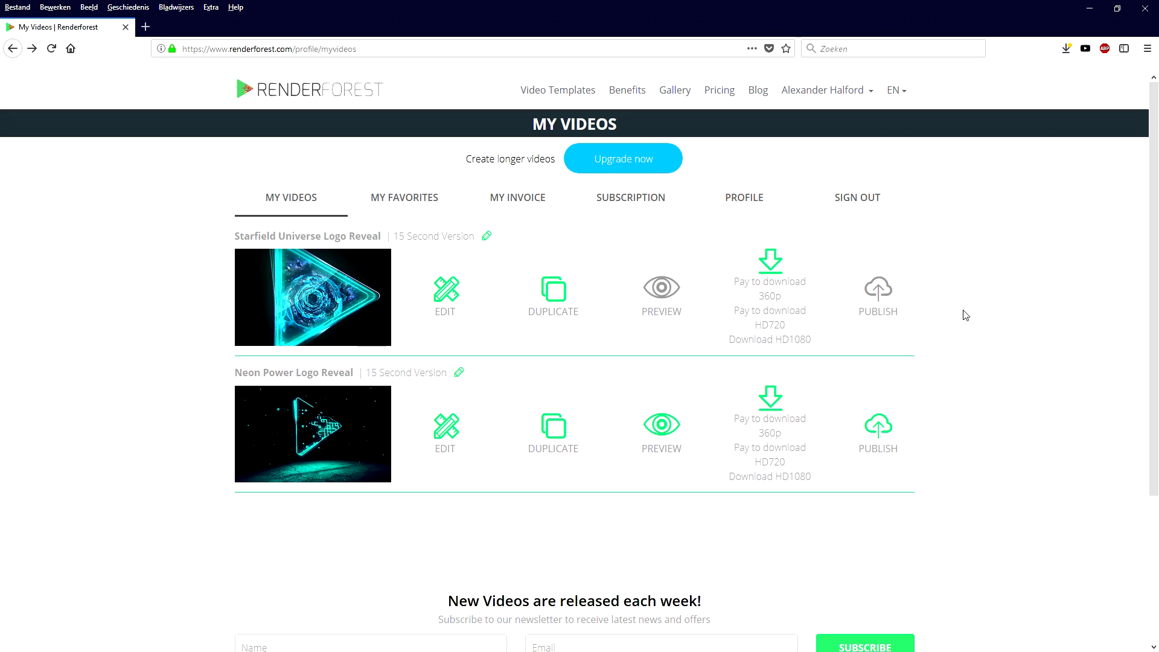
- Save the Starfield video's HD1080 download link to disk with Save Link As
{"action": "right_click", "coordinate": [759, 339]}
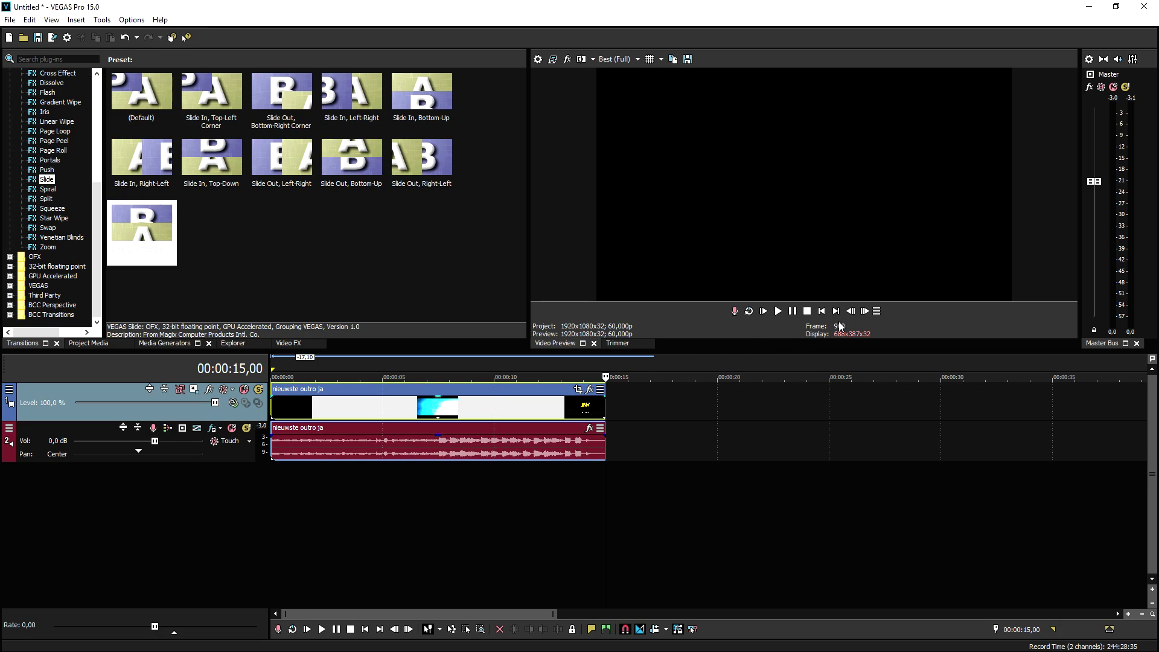
{"action": "left_click", "coordinate": [821, 311]}
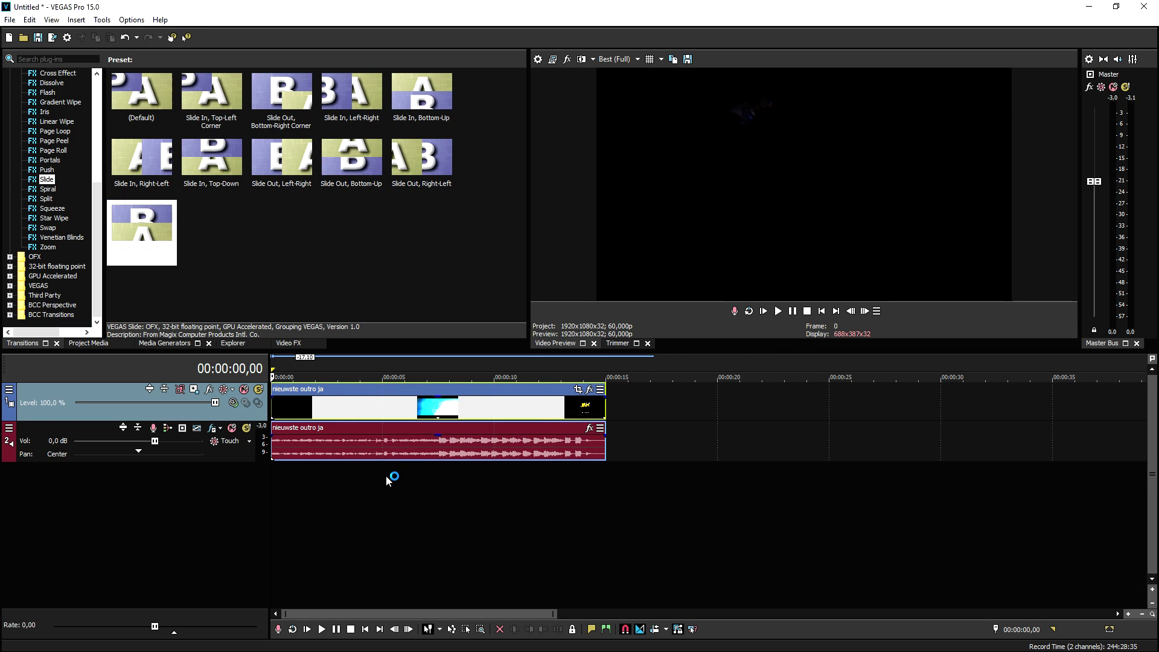
{"action": "scroll", "coordinate": [387, 482], "scroll_direction": "up", "scroll_amount": 2}
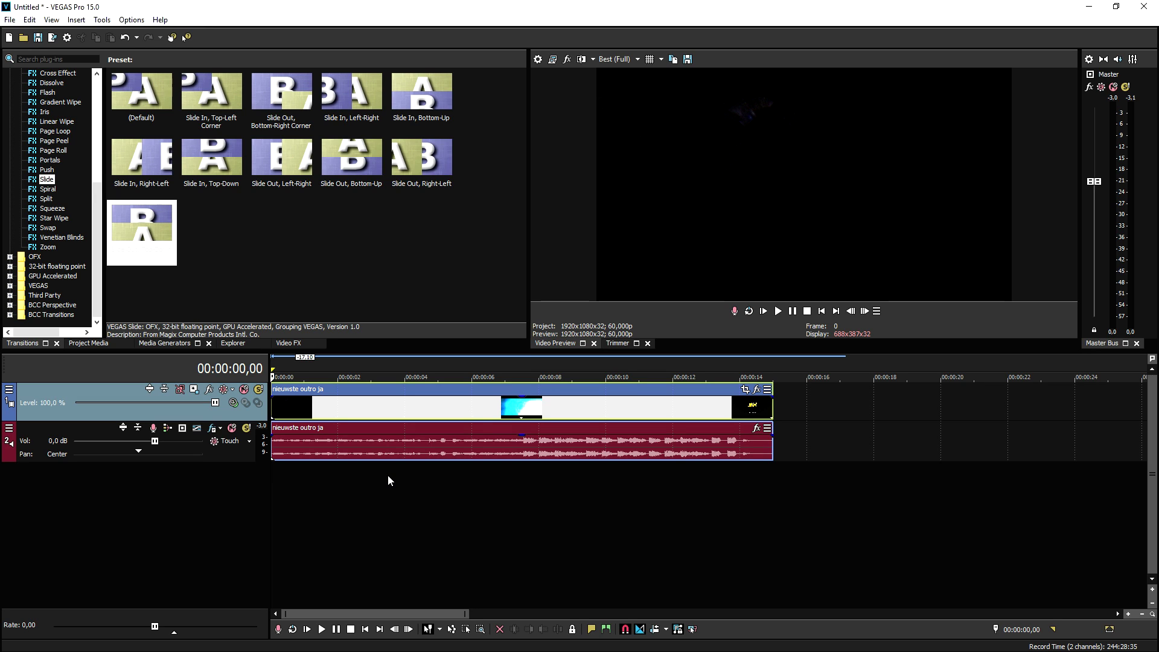